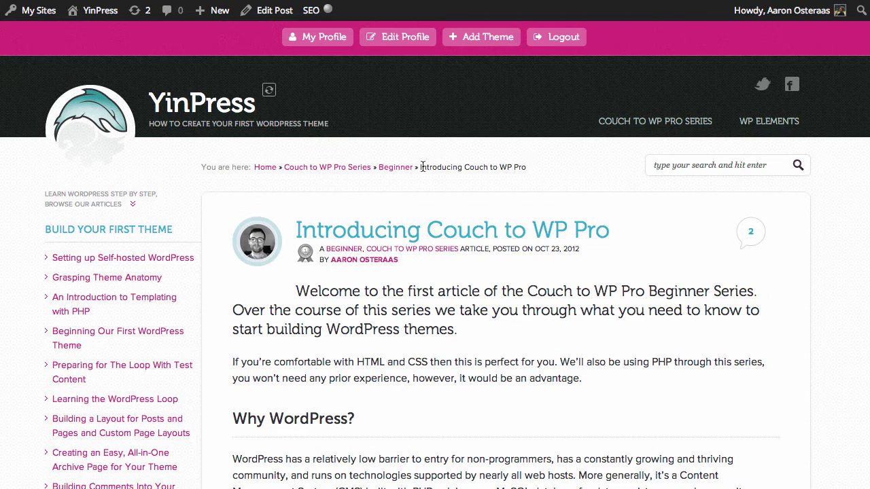
drag(421, 167, 530, 169)
click(532, 169)
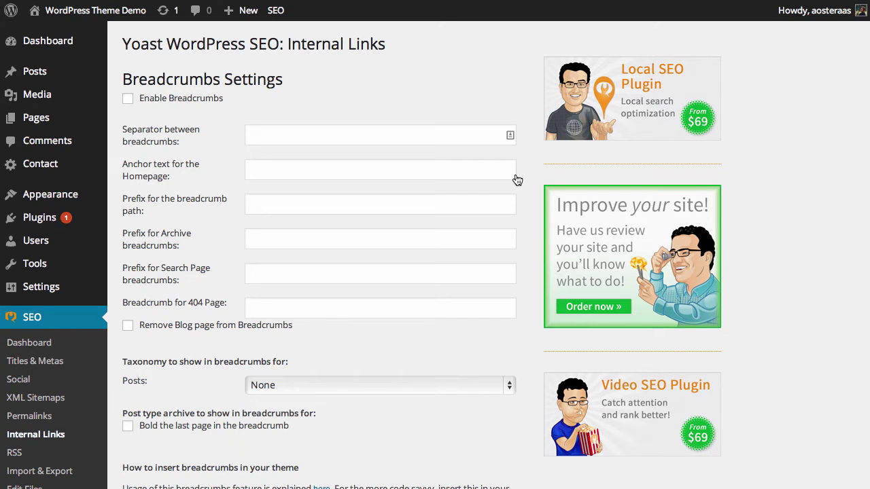
Step: Enable breadcrumbs and set the separator between breadcrumbs to "»"
click(127, 102)
click(253, 137)
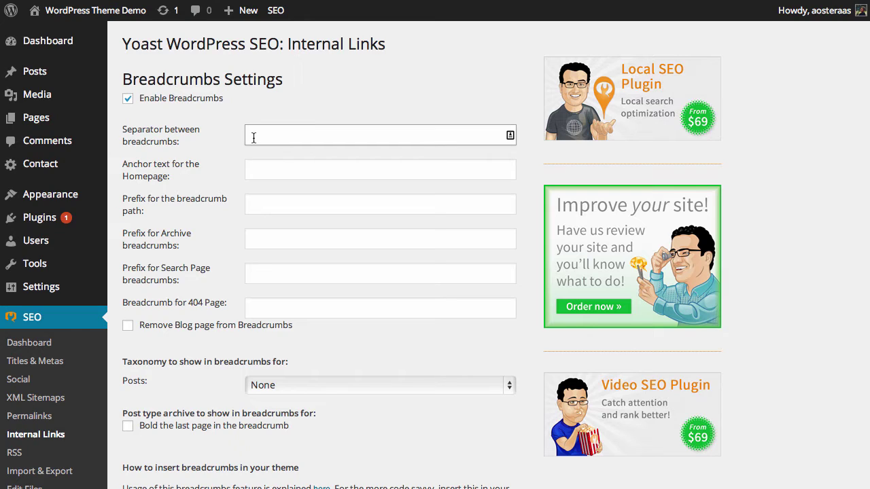
text(|)
key(BackSpace)
text(—)
key(BackSpace)
text(»)
Step: Set the homepage anchor text to "Home Page" and the prefixes for the breadcrumb path and archive breadcrumbs to "You are here:"
click(249, 170)
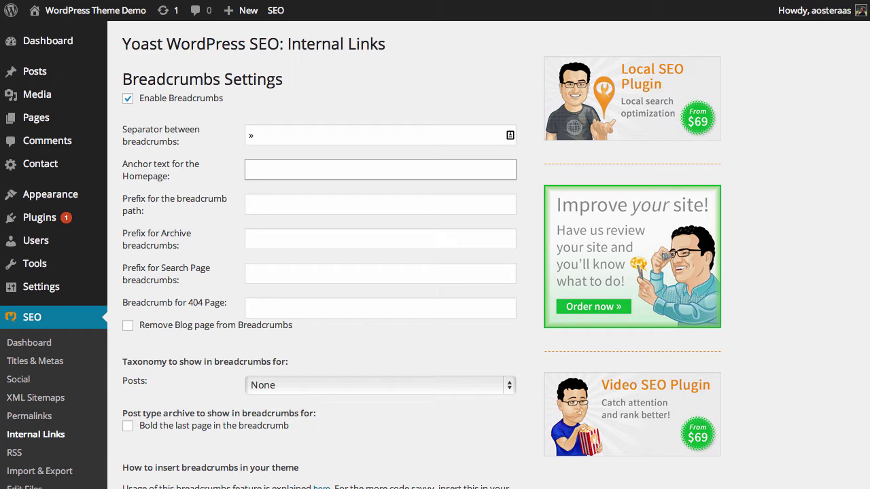
text(Home Page)
click(249, 204)
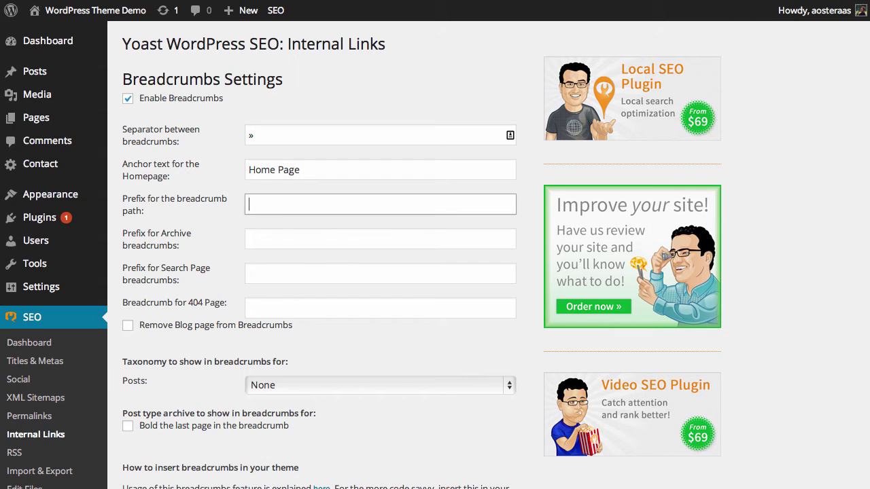
text(You are here:)
key(ctrl+a)
key(ctrl+c)
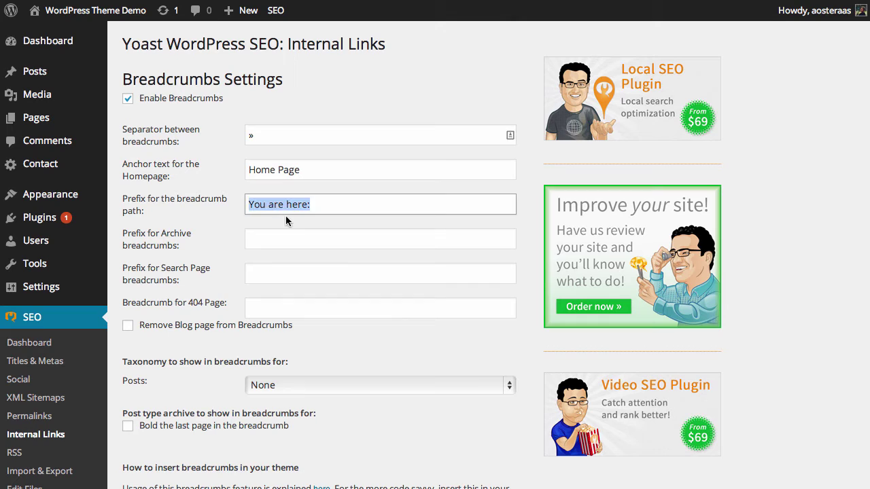
key(Tab)
key(ctrl+v)
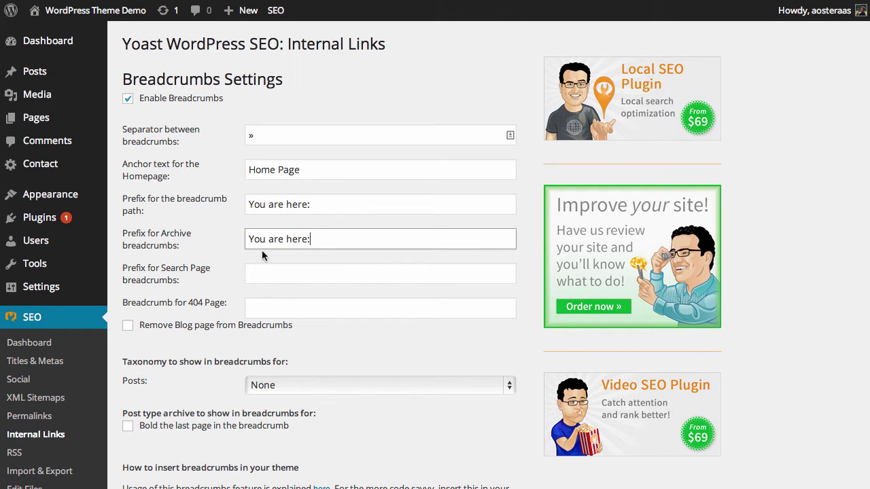
Step: Set the search page breadcrumb prefix to "Searching:" and the 404 page breadcrumb to "Not Found:"
click(267, 270)
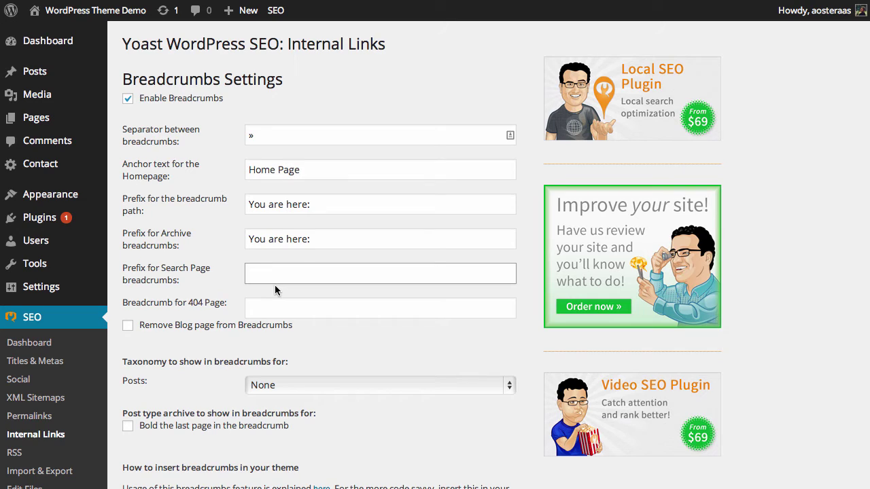
text(Searching:)
click(256, 302)
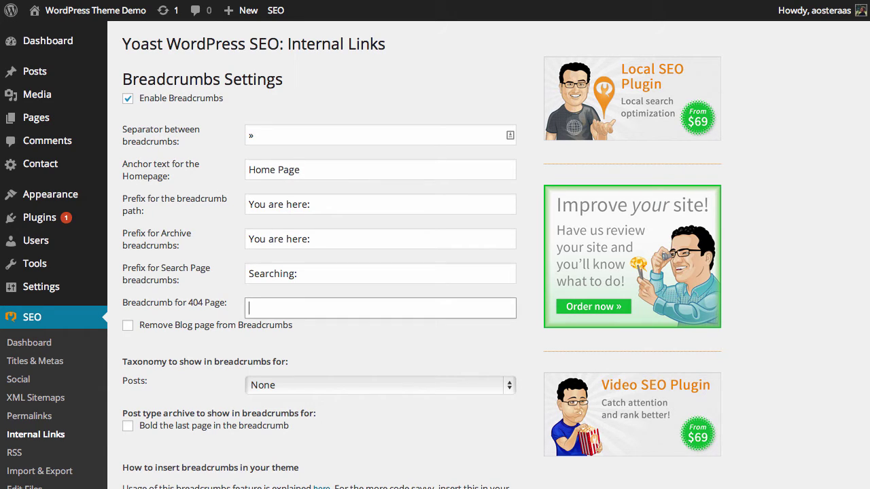
text(Not Found:)
Step: Bold the last page in the breadcrumb, keeping None as the posts taxonomy, and save the breadcrumb settings
scroll(187, 331, down, 3)
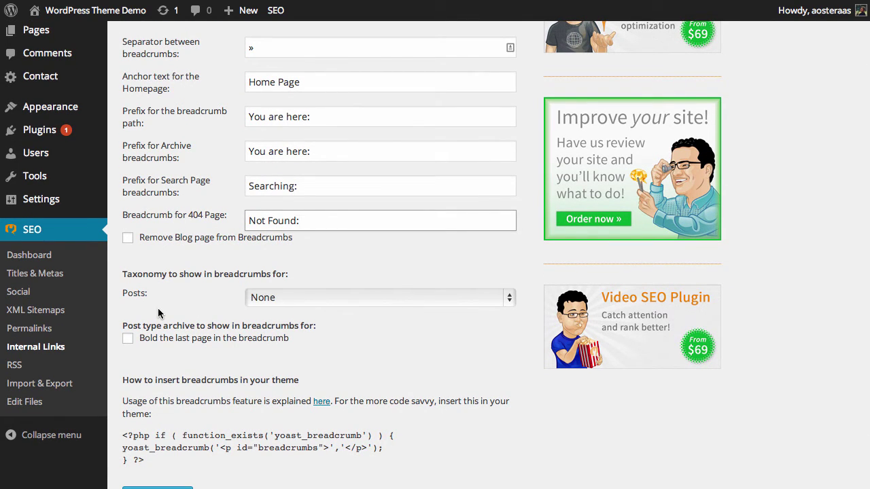
click(291, 299)
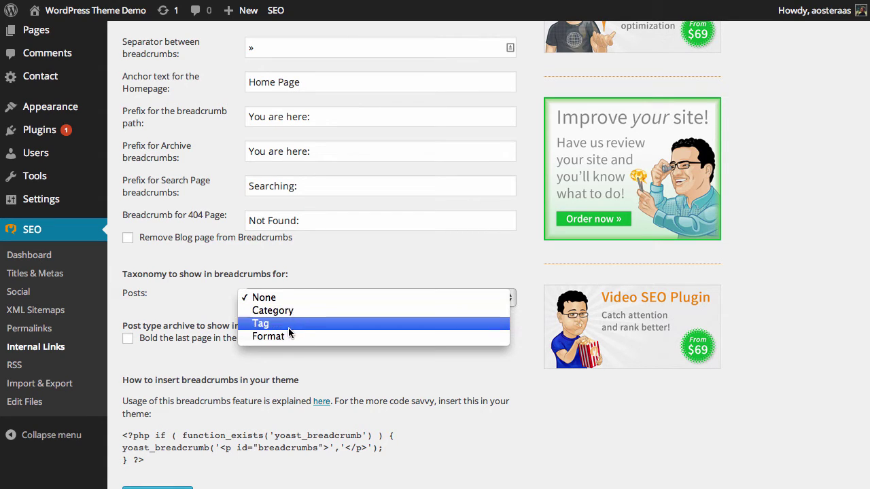
click(274, 299)
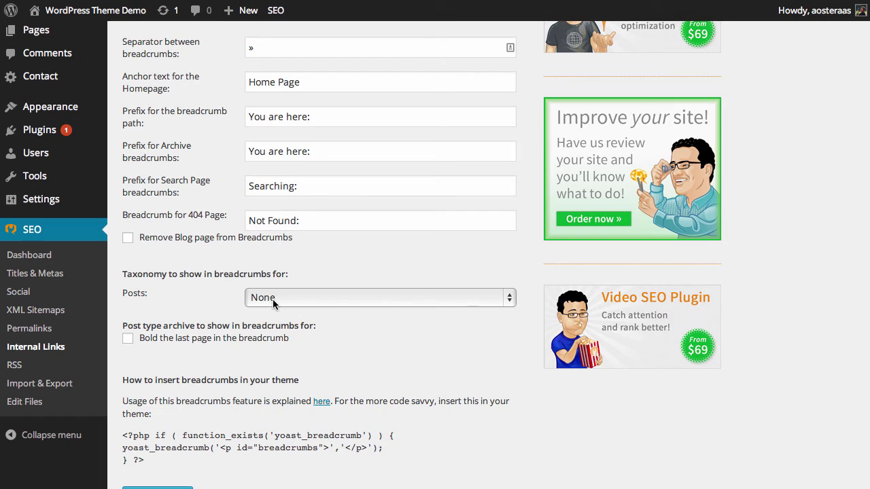
click(167, 348)
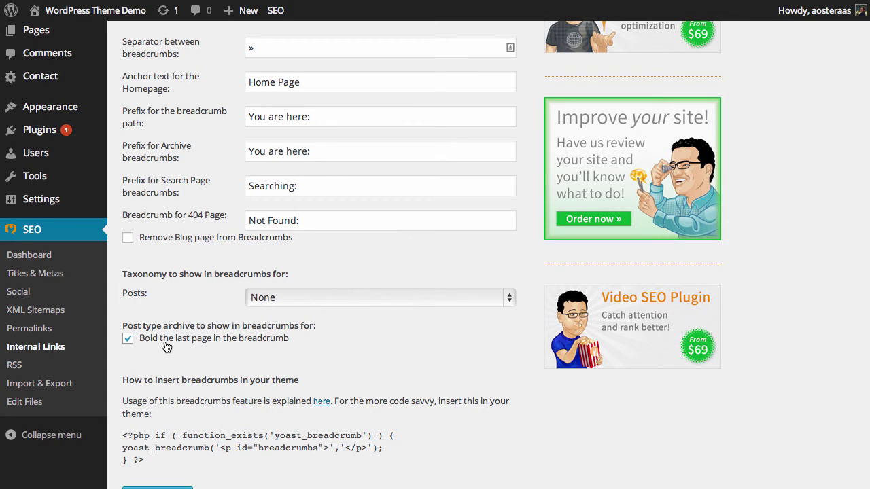
scroll(247, 344, down, 3)
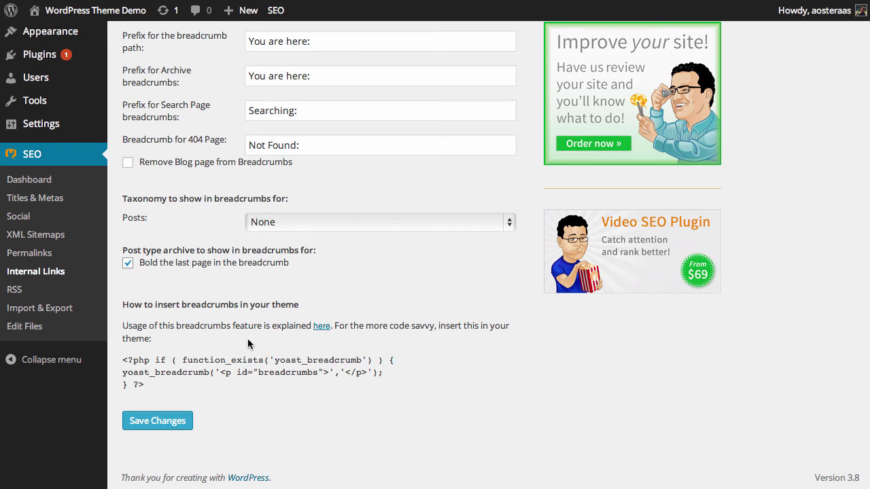
click(174, 423)
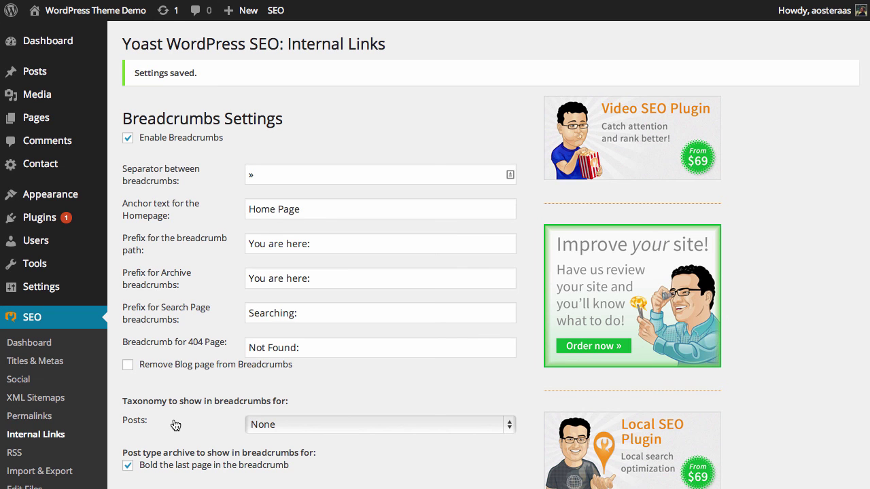
Step: Visit the WordPress Theme Demo site and open the "Our Video Post" article to check for breadcrumbs
scroll(171, 422, down, 3)
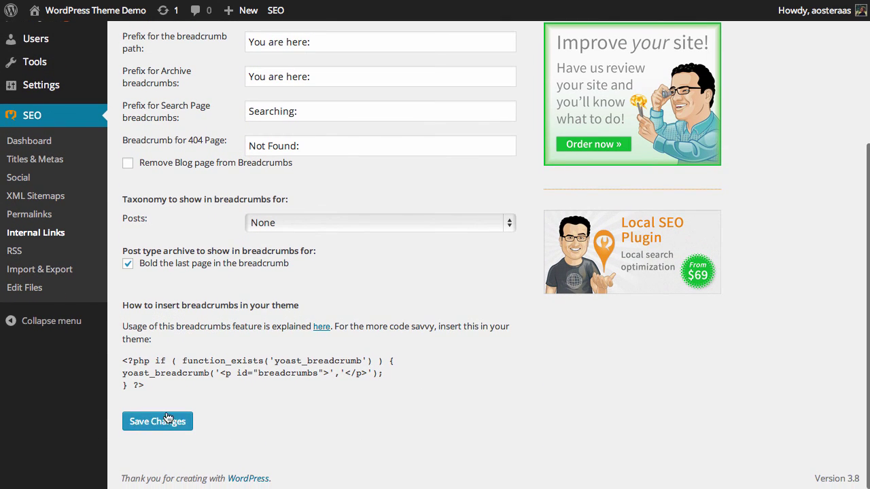
click(83, 12)
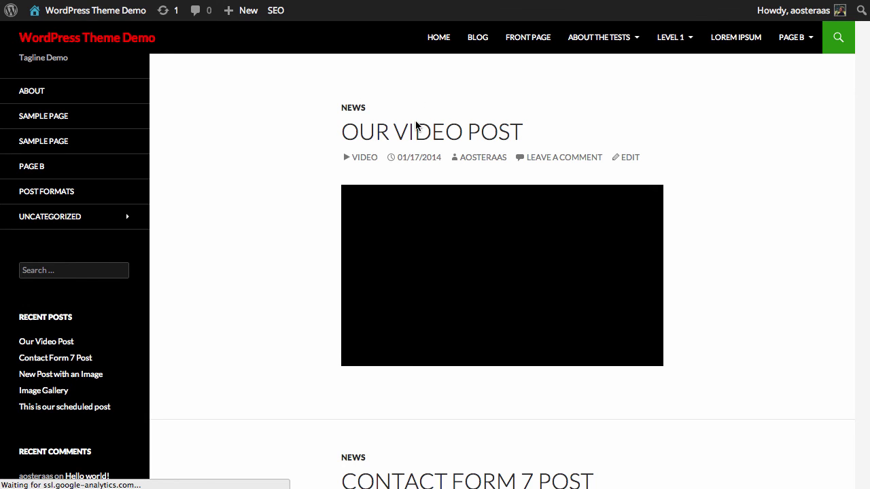
click(415, 128)
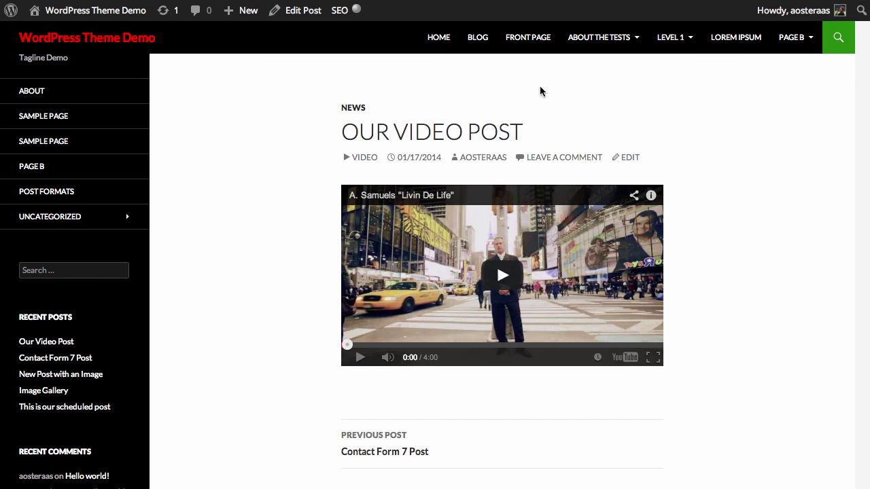